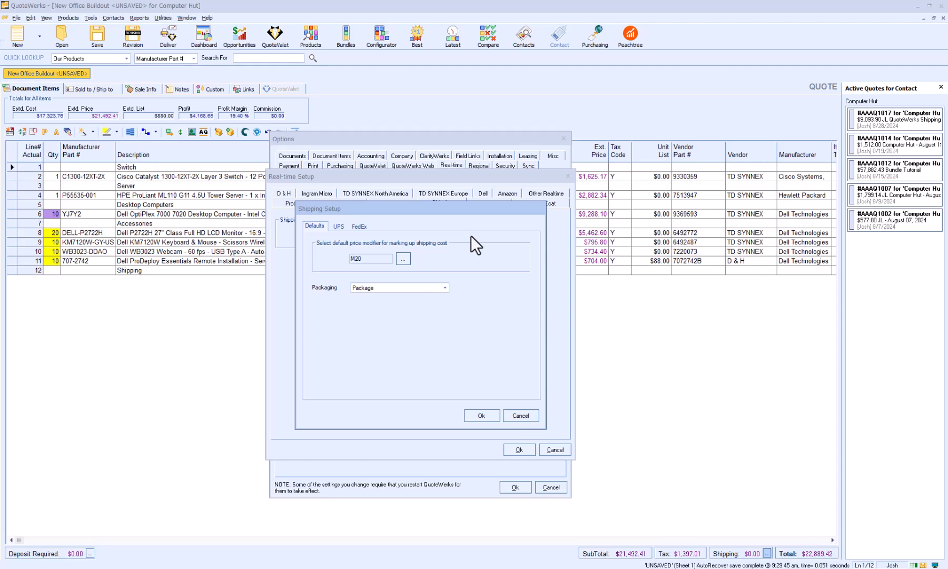
Review the default packaging options, the UPS settings and the FedEx pickup types in the shipping setup.
{"action": "left_click", "coordinate": [445, 289]}
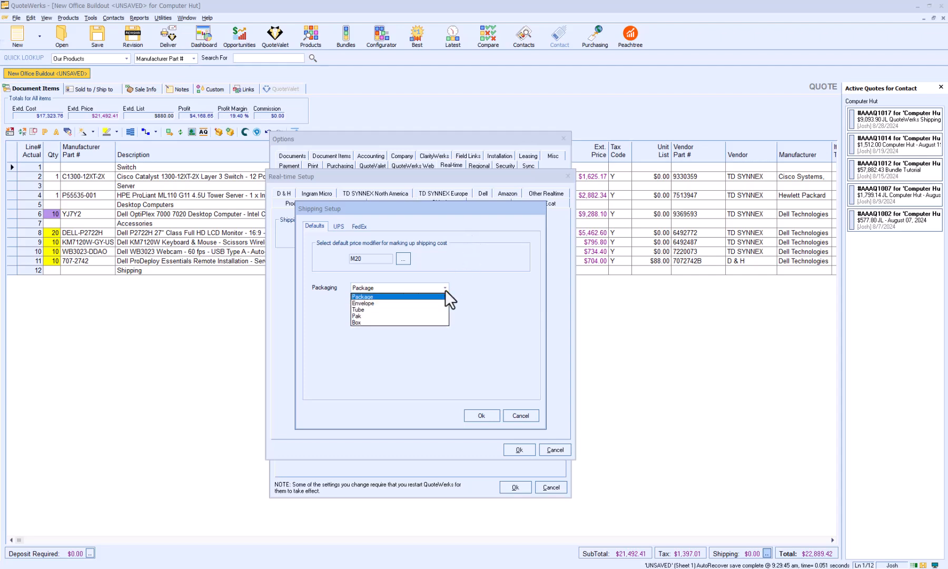
{"action": "left_click", "coordinate": [445, 289]}
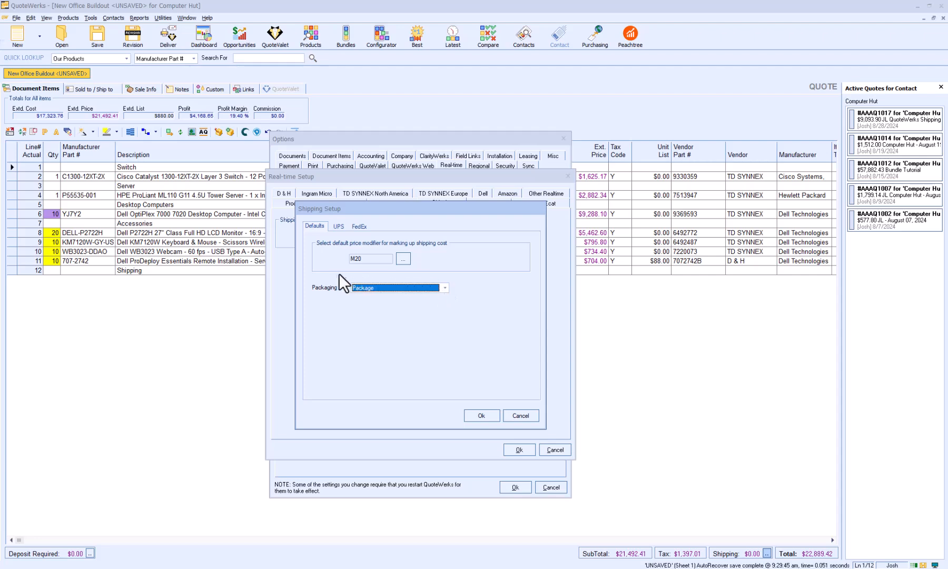
{"action": "left_click", "coordinate": [339, 227]}
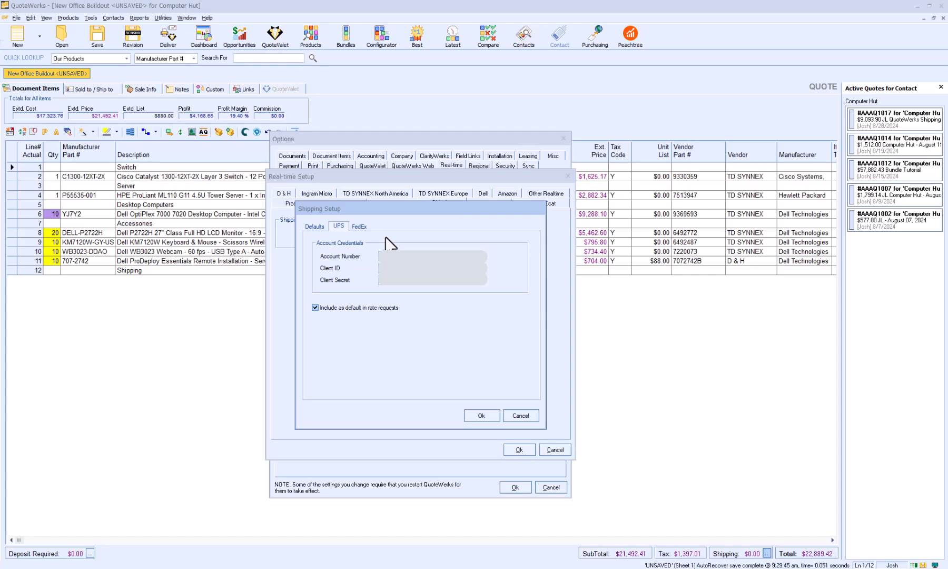
{"action": "left_click", "coordinate": [361, 227]}
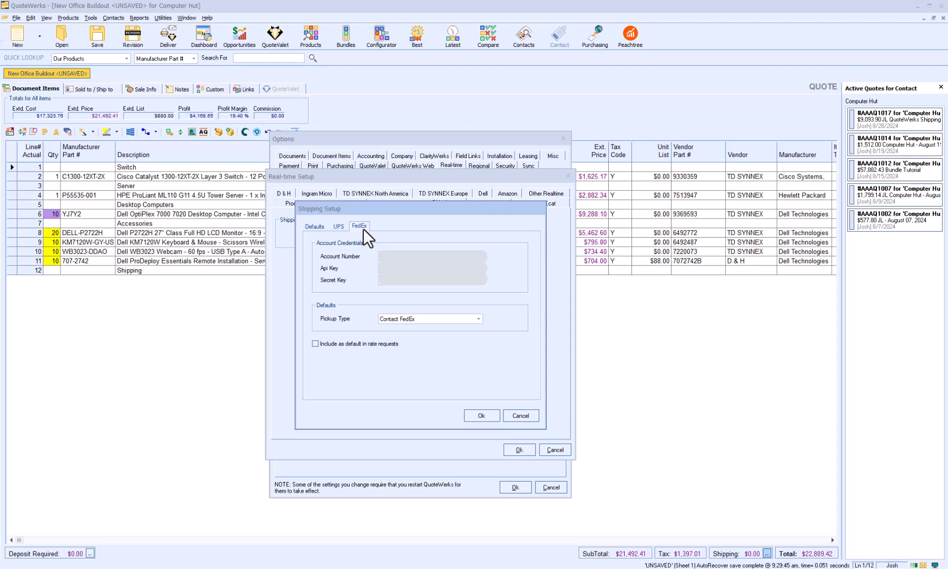
{"action": "left_click", "coordinate": [479, 319]}
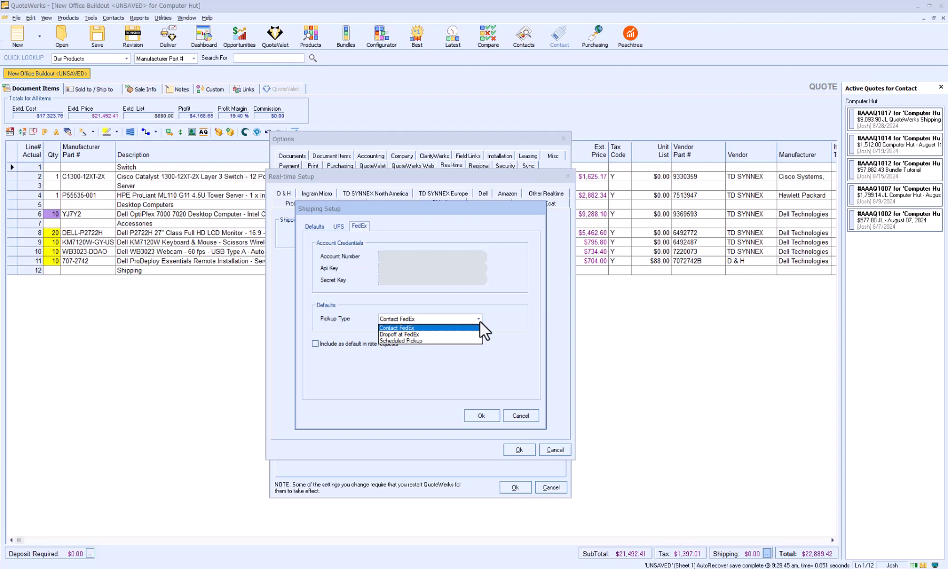
{"action": "left_click", "coordinate": [498, 339]}
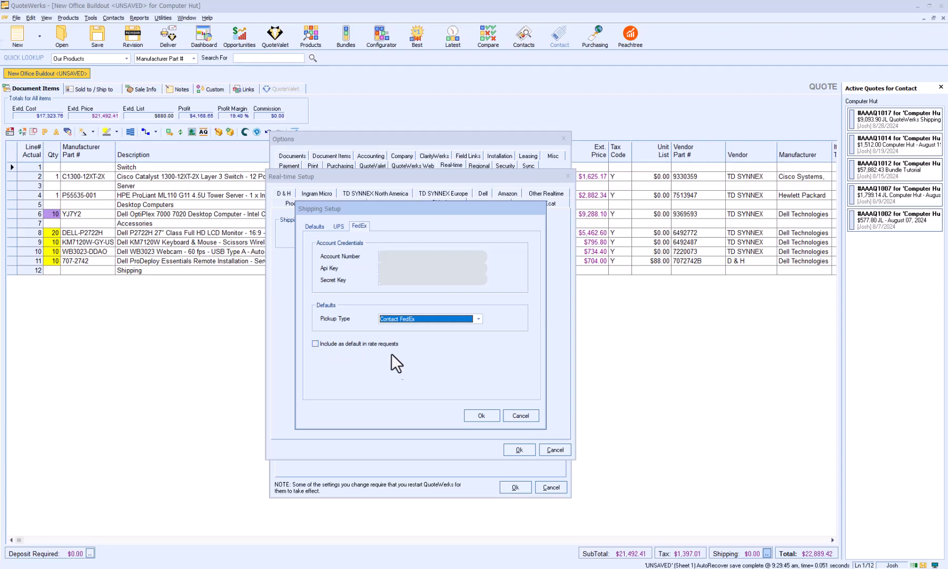
Save the shipping setup and close the real-time setup and program options.
{"action": "left_click", "coordinate": [485, 414]}
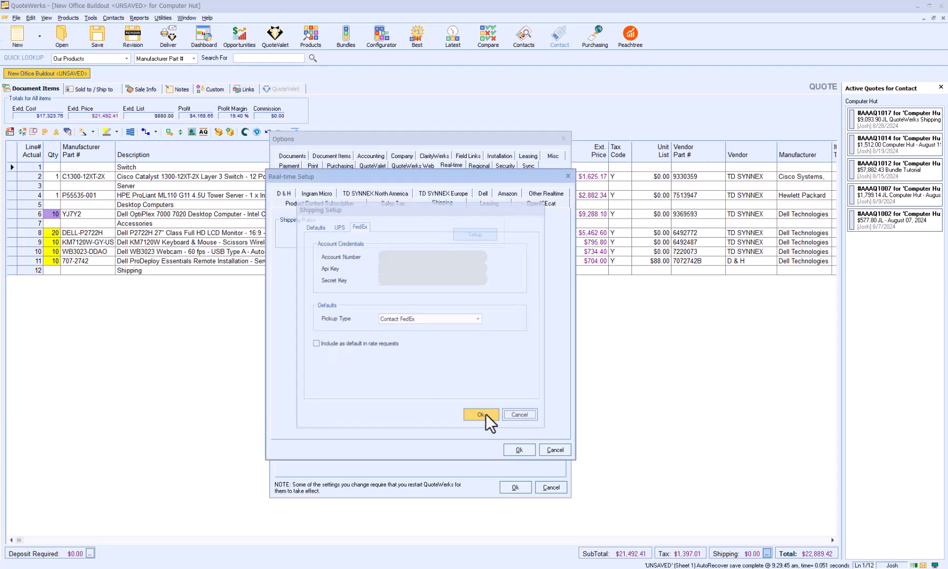
{"action": "left_click", "coordinate": [518, 450]}
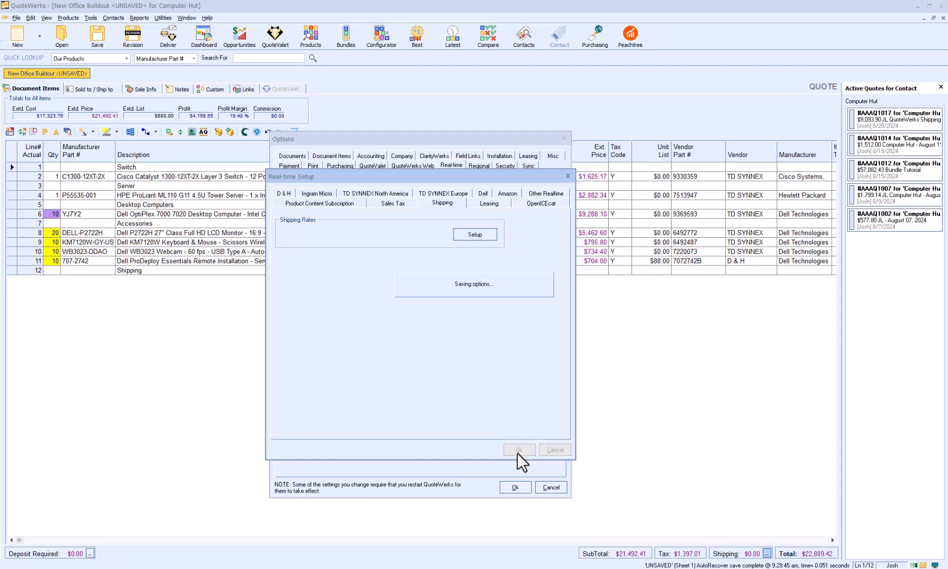
{"action": "left_click", "coordinate": [522, 488]}
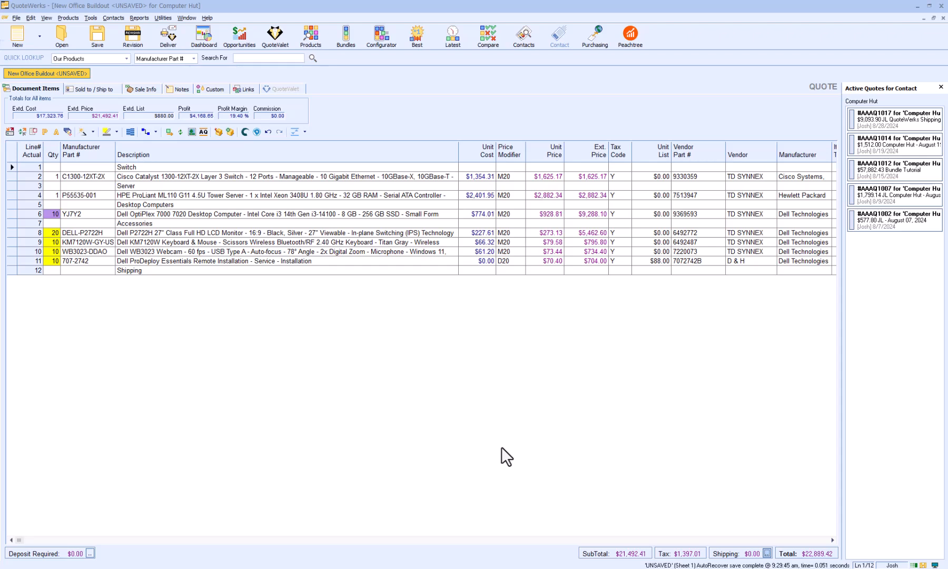
Base the quote's shipping amount on a FedEx/UPS real-time rate quote and start an estimate from Our Location to SoldTo.
{"action": "left_click", "coordinate": [767, 553]}
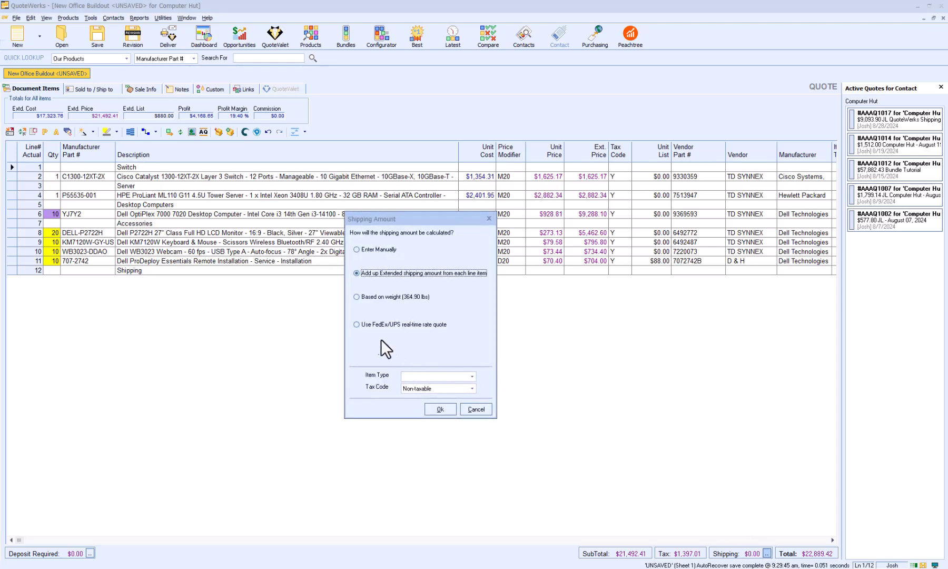
{"action": "left_click", "coordinate": [356, 325]}
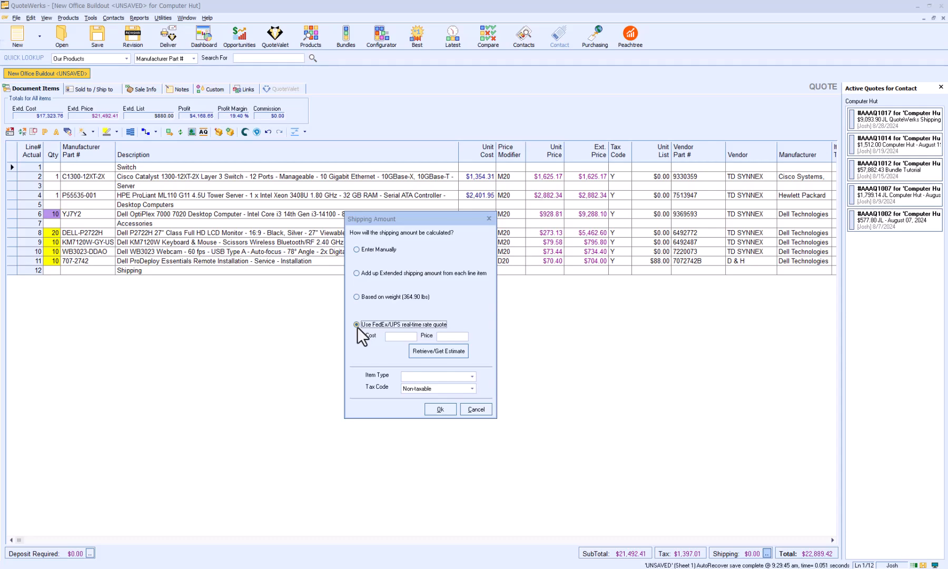
{"action": "left_click", "coordinate": [432, 351]}
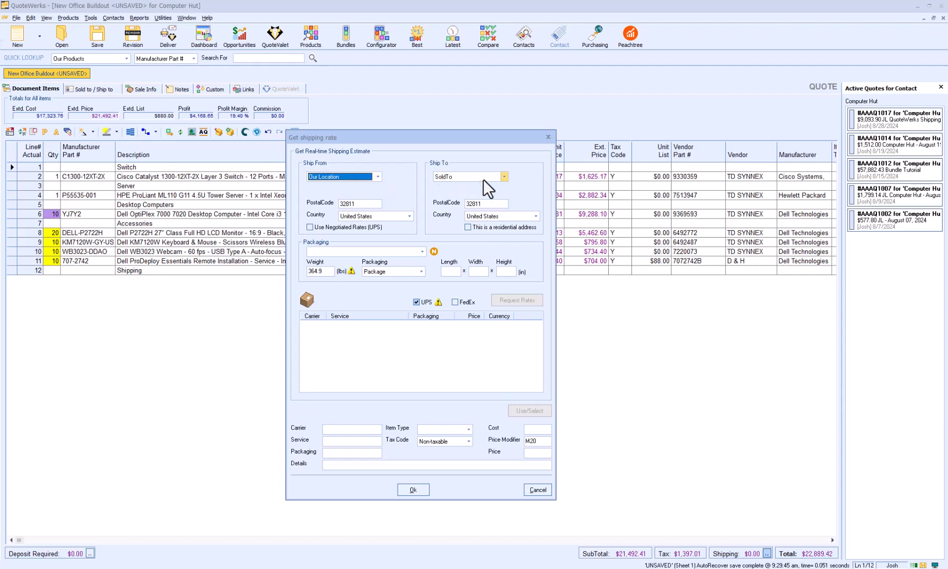
{"action": "left_click", "coordinate": [505, 177]}
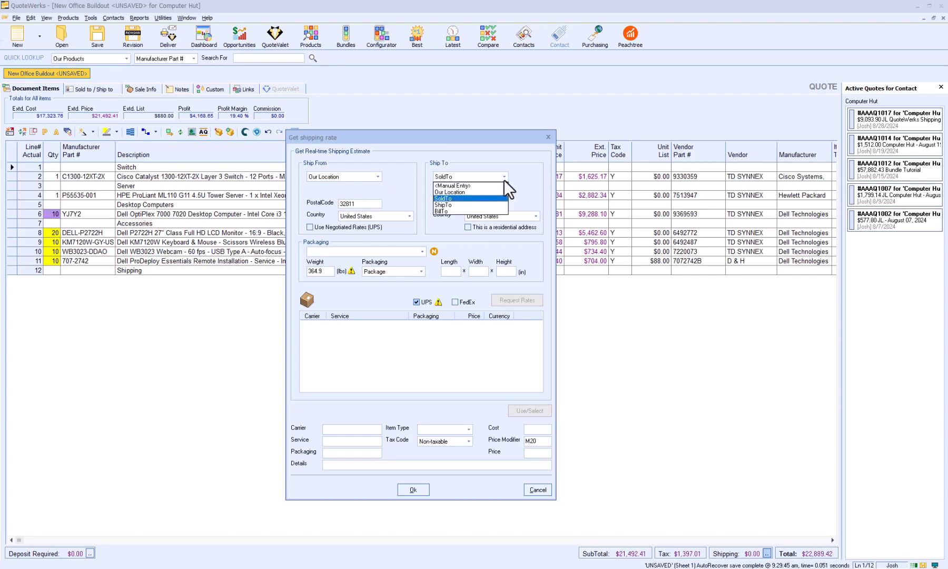
{"action": "left_click", "coordinate": [505, 177]}
{"action": "left_click", "coordinate": [504, 178]}
{"action": "left_click", "coordinate": [503, 176]}
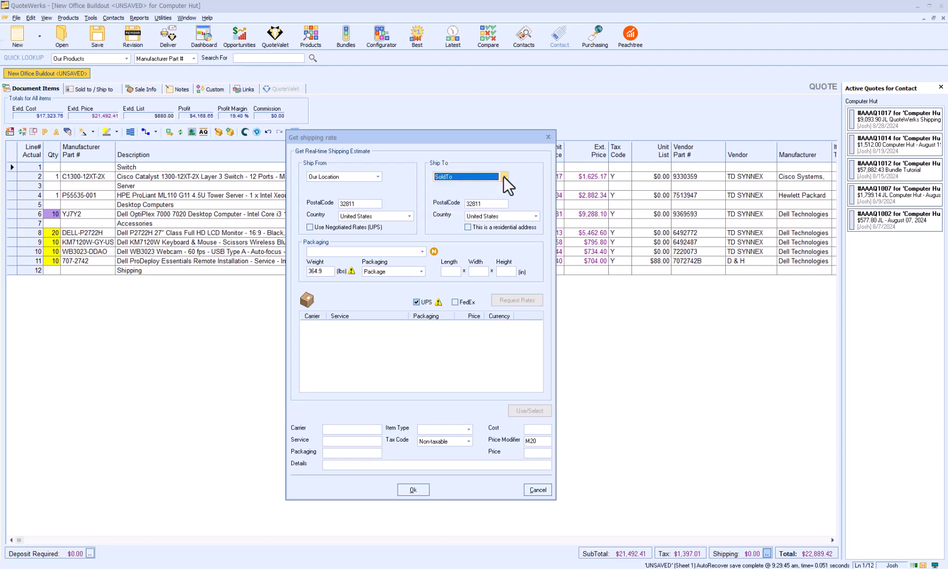
Request both UPS and FedEx shipping rates for the Box packaging.
{"action": "left_click", "coordinate": [422, 249]}
{"action": "left_click", "coordinate": [404, 268]}
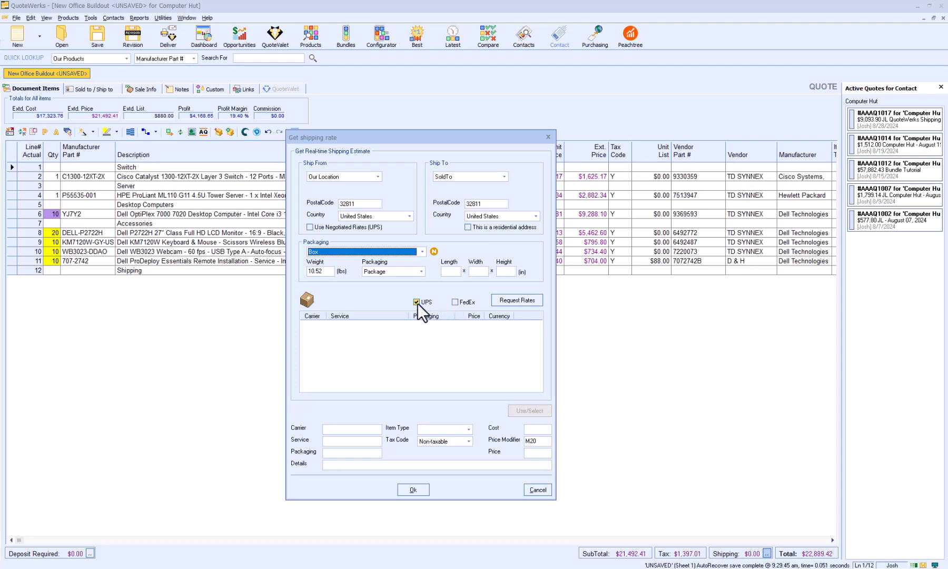
{"action": "left_click", "coordinate": [454, 303]}
{"action": "left_click", "coordinate": [508, 300]}
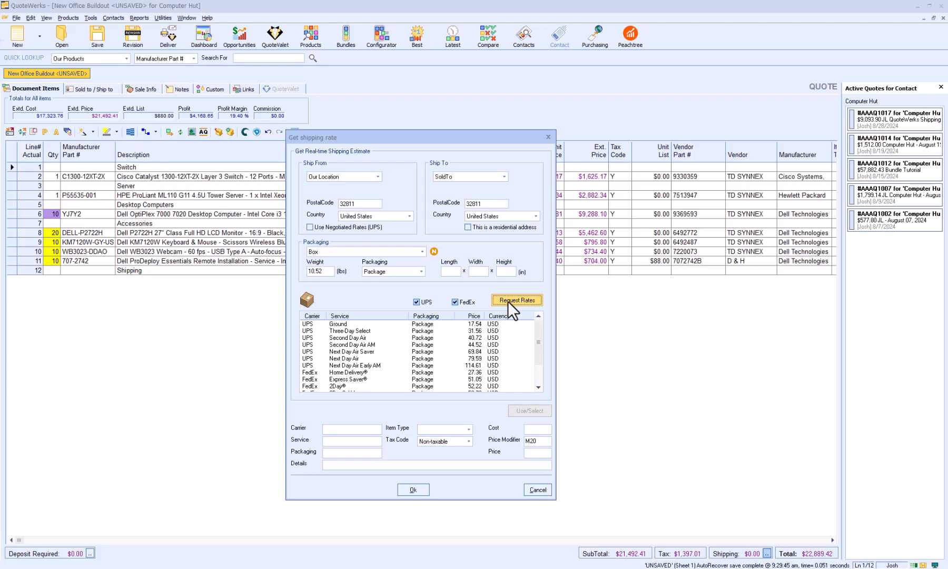
Apply the UPS Ground rate with price modifier M20 as the quote's shipping amount.
{"action": "left_click", "coordinate": [376, 324]}
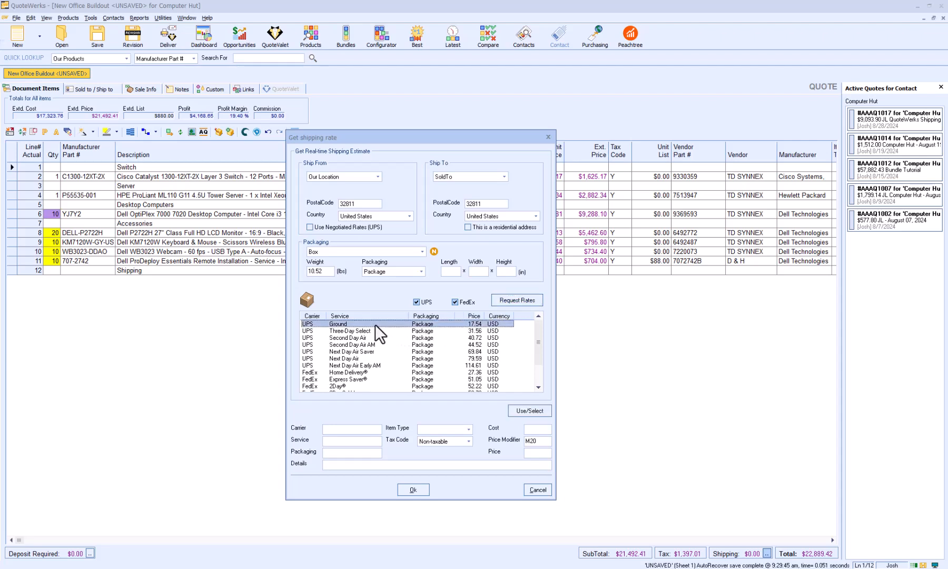
{"action": "left_click", "coordinate": [518, 411]}
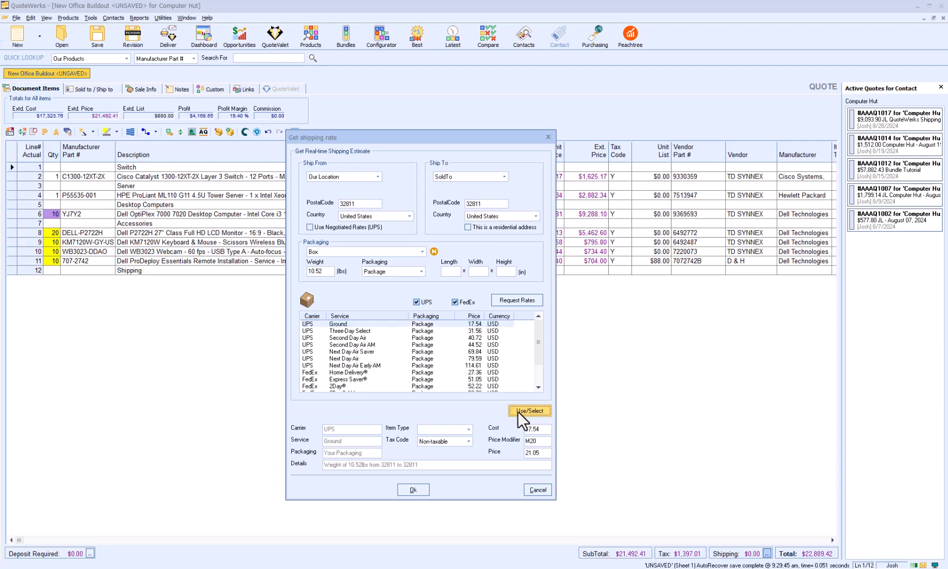
{"action": "double_click", "coordinate": [537, 441]}
{"action": "left_click", "coordinate": [423, 490]}
{"action": "left_click", "coordinate": [442, 410]}
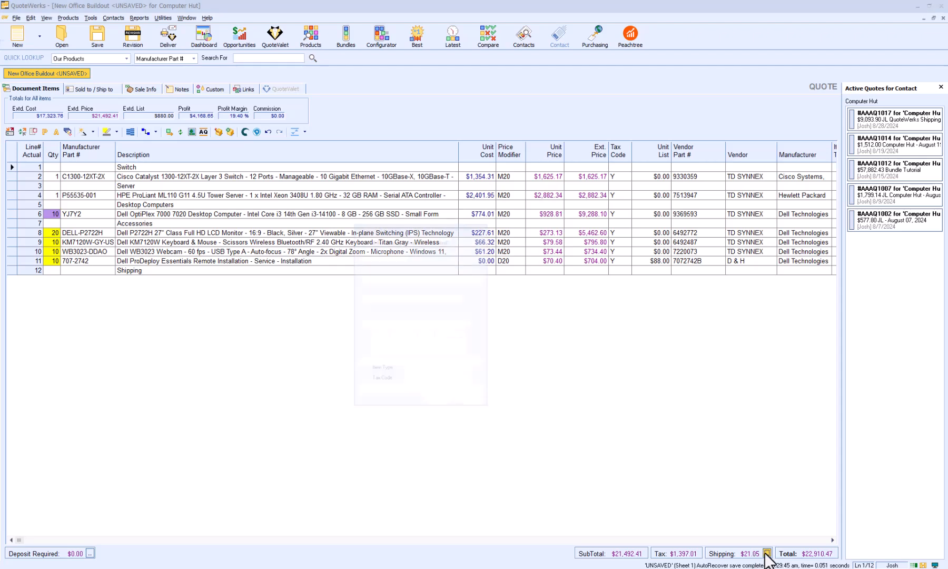
Switch the quote's shipping amount to manual entry with cost and price left blank.
{"action": "left_click", "coordinate": [767, 553]}
{"action": "left_click", "coordinate": [357, 250]}
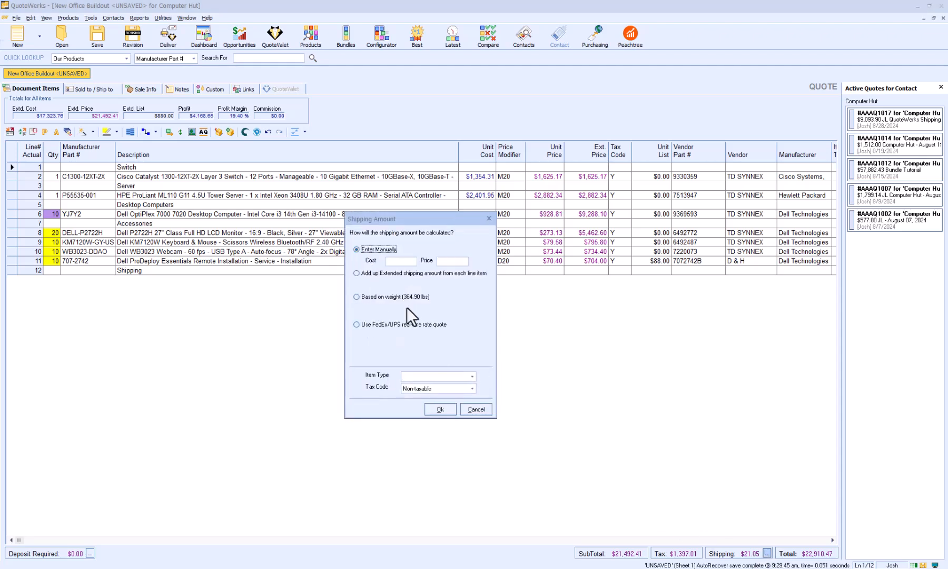
{"action": "left_click", "coordinate": [447, 407]}
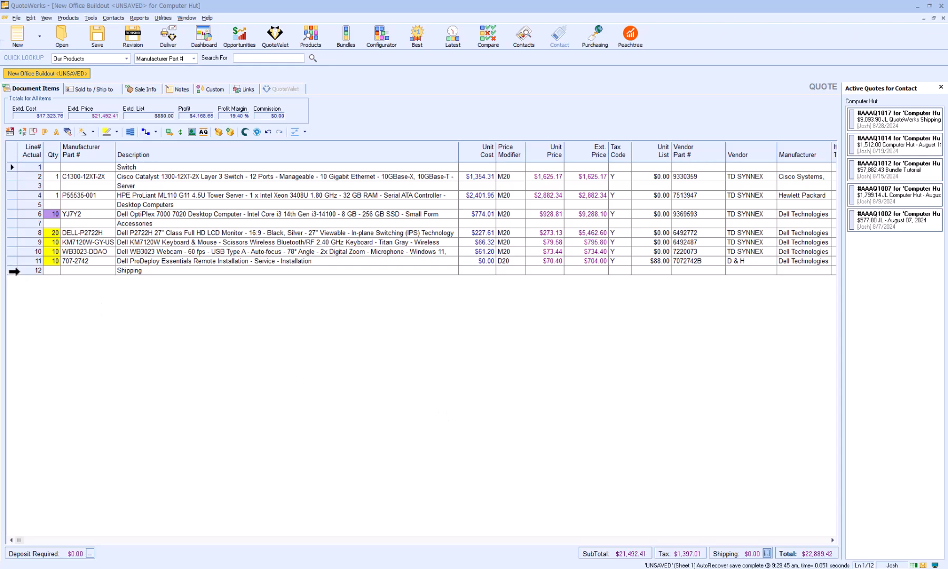
Start a shipping rate item under the Shipping heading on line 12 and request UPS and FedEx rates for the Box packaging.
{"action": "left_click", "coordinate": [14, 271]}
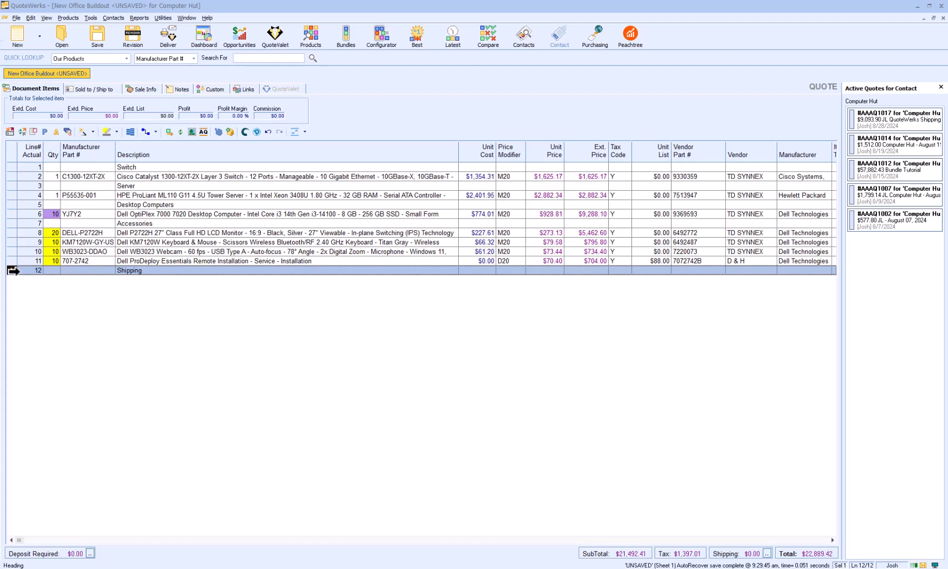
{"action": "left_click", "coordinate": [229, 132]}
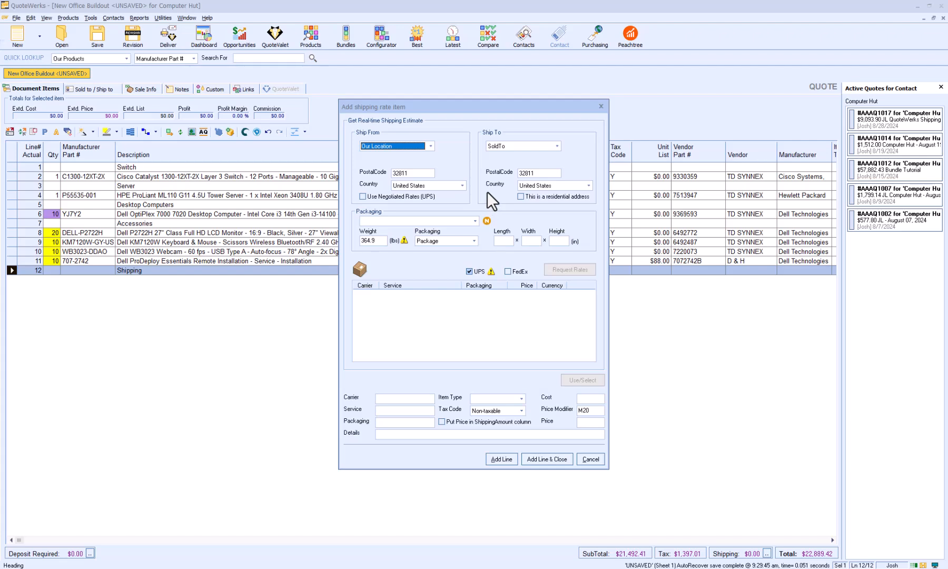
{"action": "left_click", "coordinate": [476, 221]}
{"action": "left_click", "coordinate": [452, 236]}
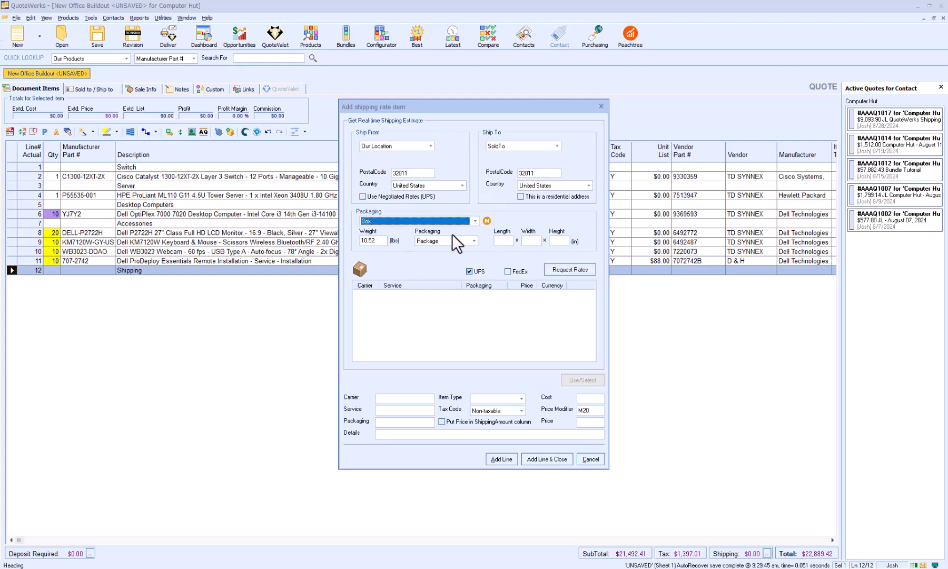
{"action": "left_click", "coordinate": [551, 265]}
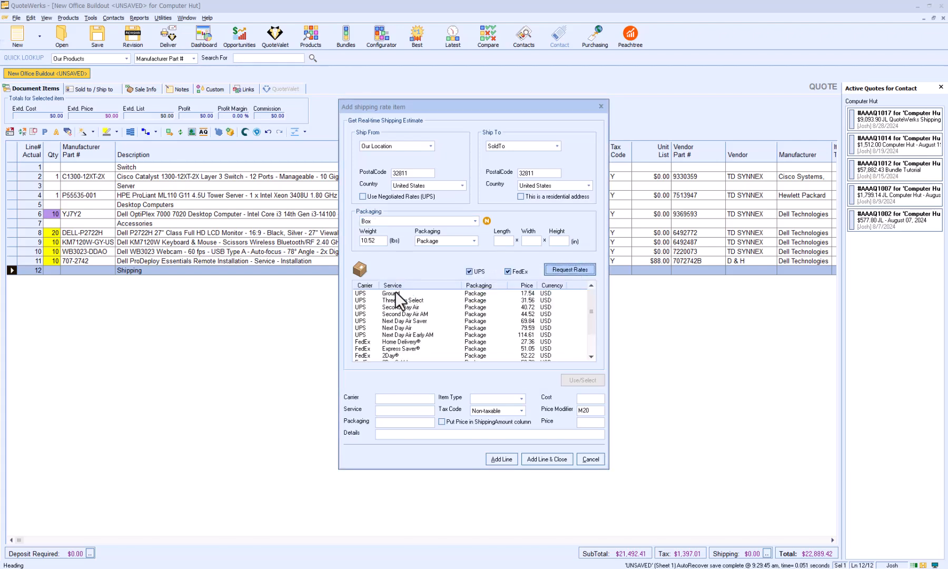
Add the UPS Ground rate to the quote as a shipping line, keeping price modifier M20.
{"action": "left_click", "coordinate": [395, 293]}
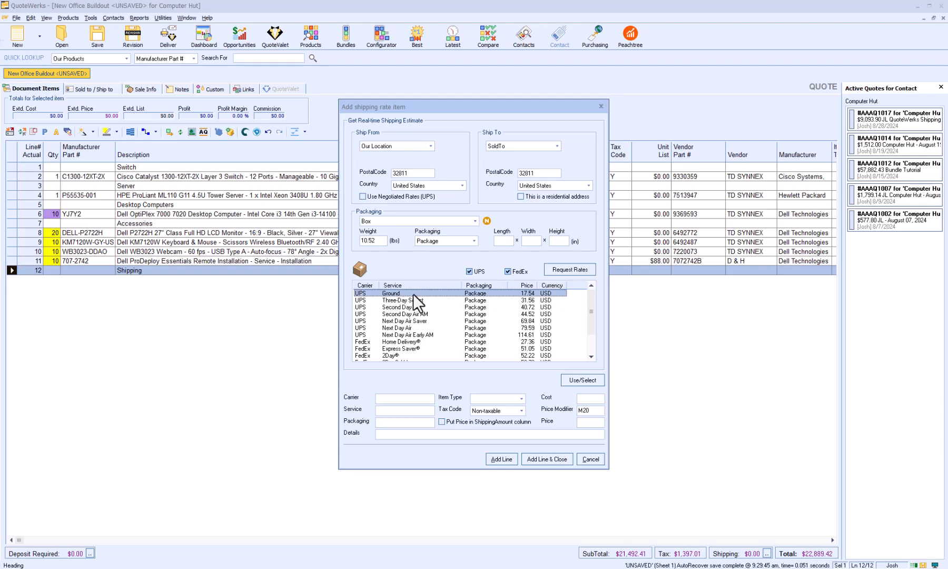
{"action": "left_click", "coordinate": [578, 380]}
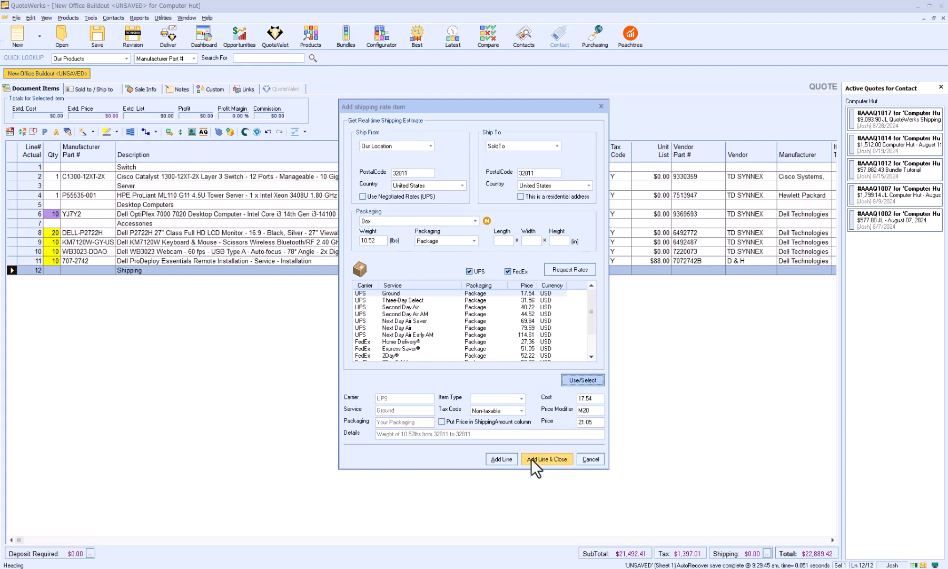
{"action": "left_click", "coordinate": [502, 459]}
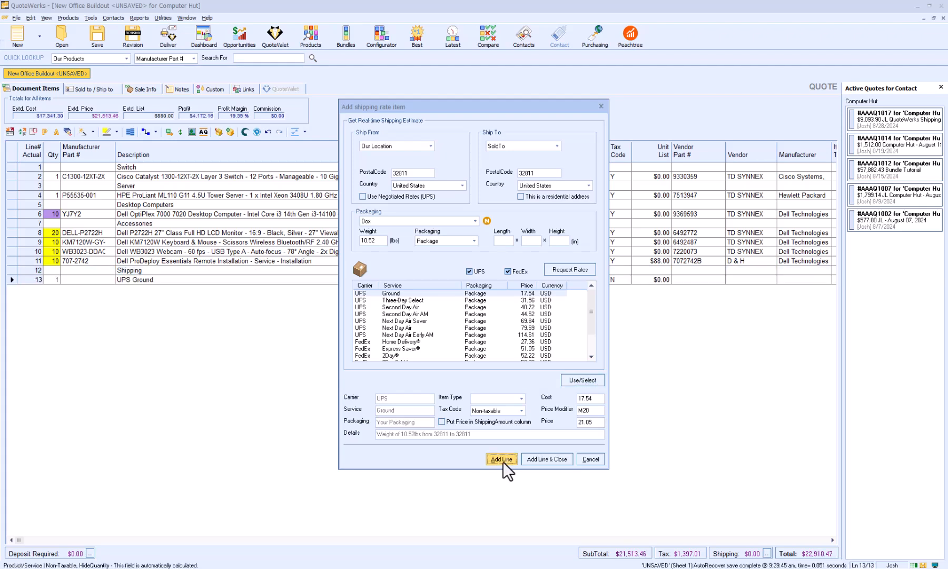
Add the UPS Second Day Air and UPS Next Day Air rates as further shipping lines and finish adding rates.
{"action": "left_click", "coordinate": [395, 308]}
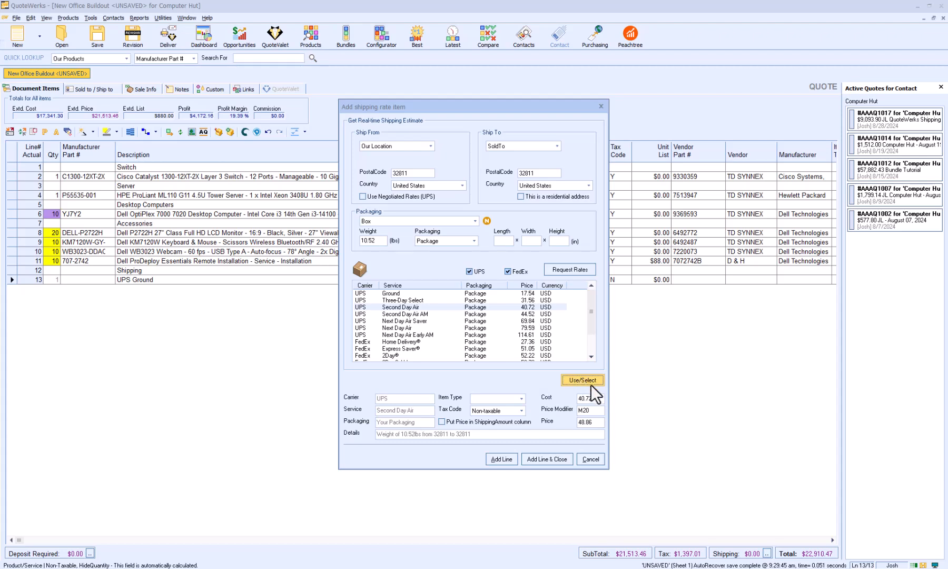
{"action": "left_click", "coordinate": [504, 457]}
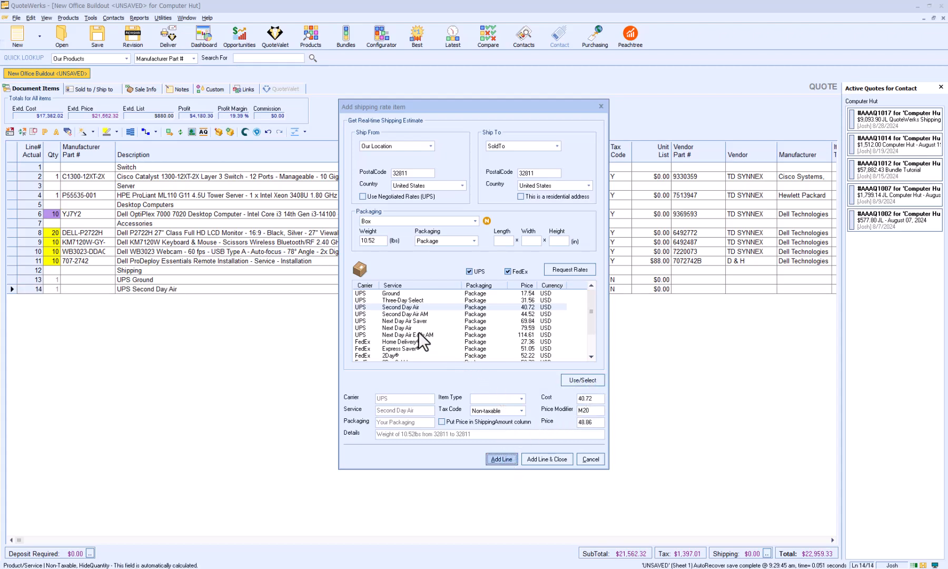
{"action": "left_click", "coordinate": [406, 328]}
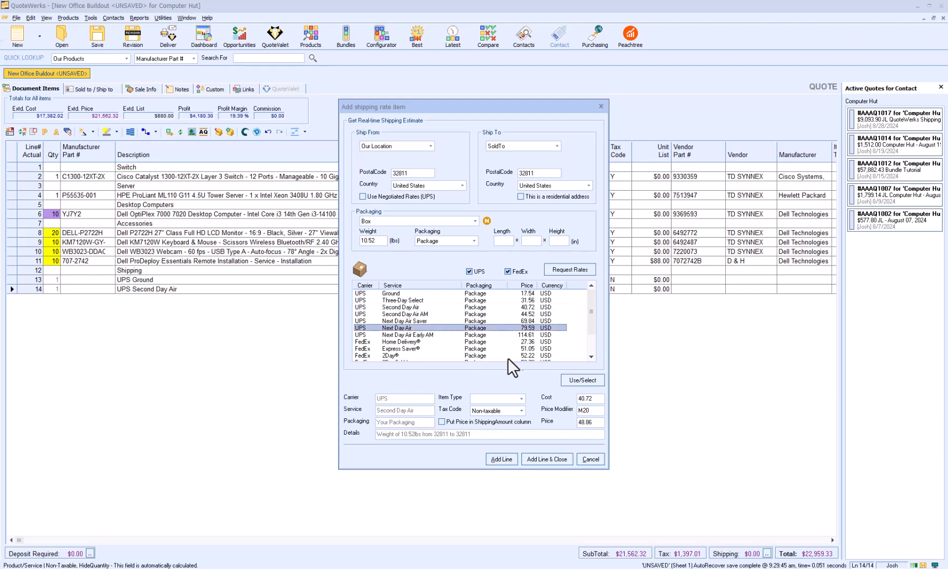
{"action": "left_click", "coordinate": [574, 380]}
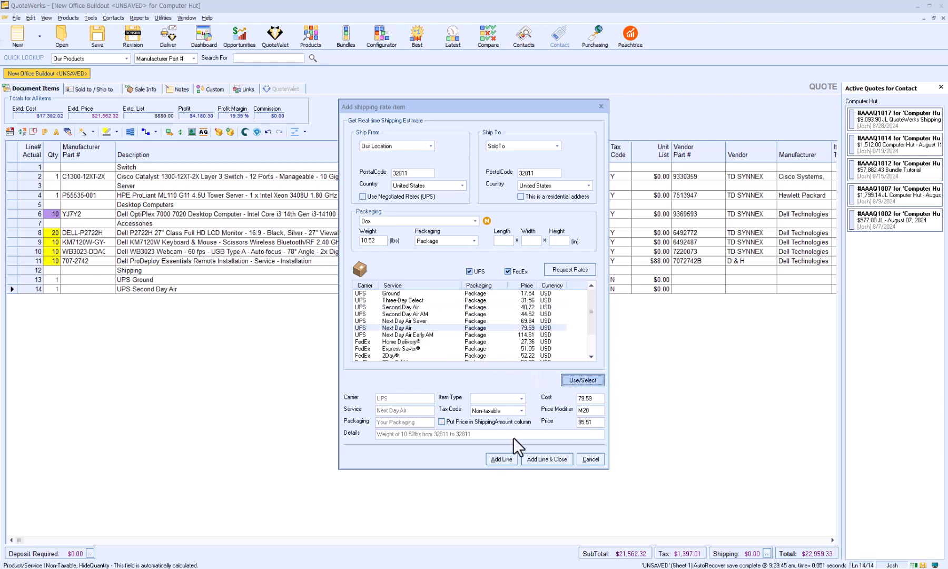
{"action": "left_click", "coordinate": [538, 458]}
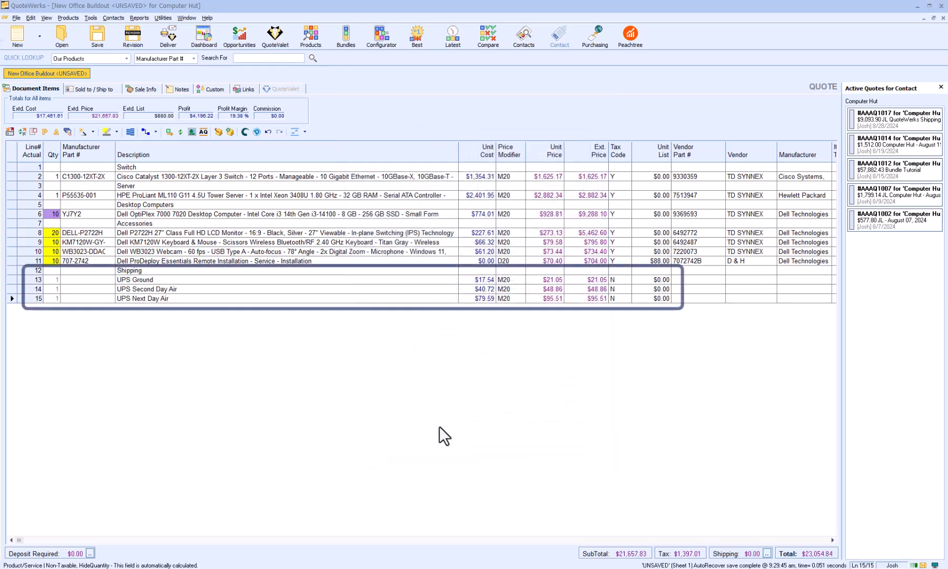